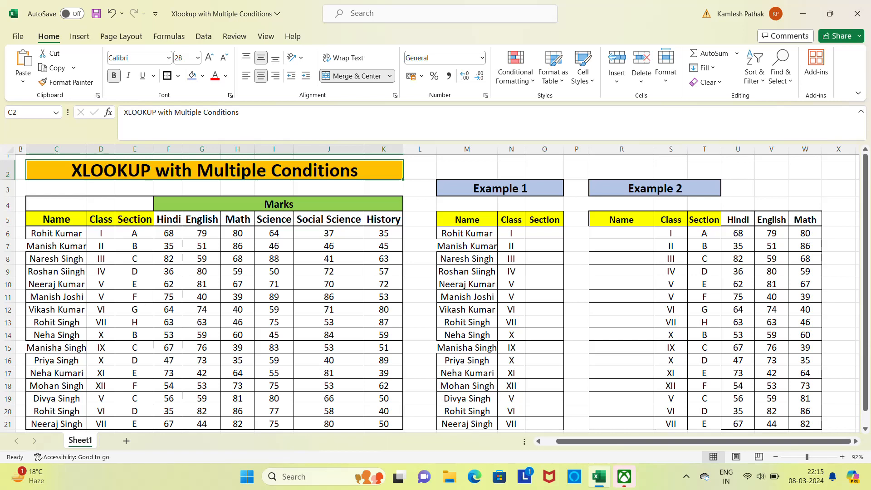
Auto-fit the width of column C to the student names in the main marks table.
double_click(90, 149)
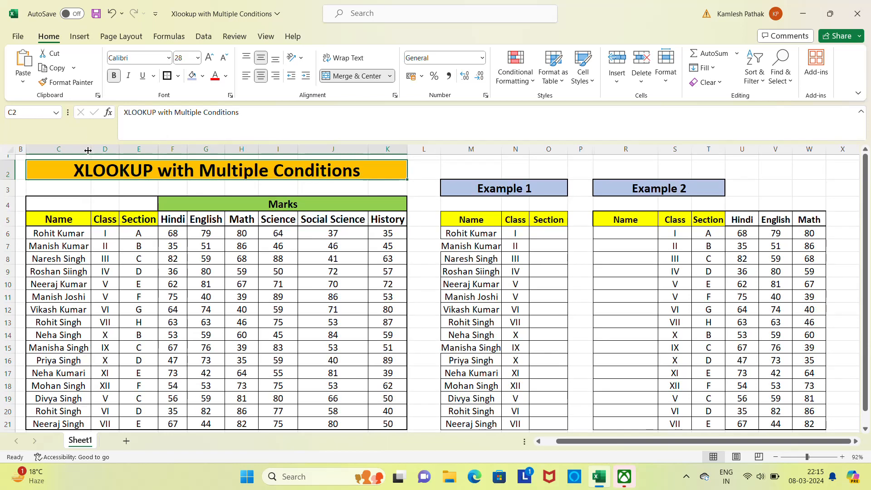
left_click(67, 222)
left_click(103, 222)
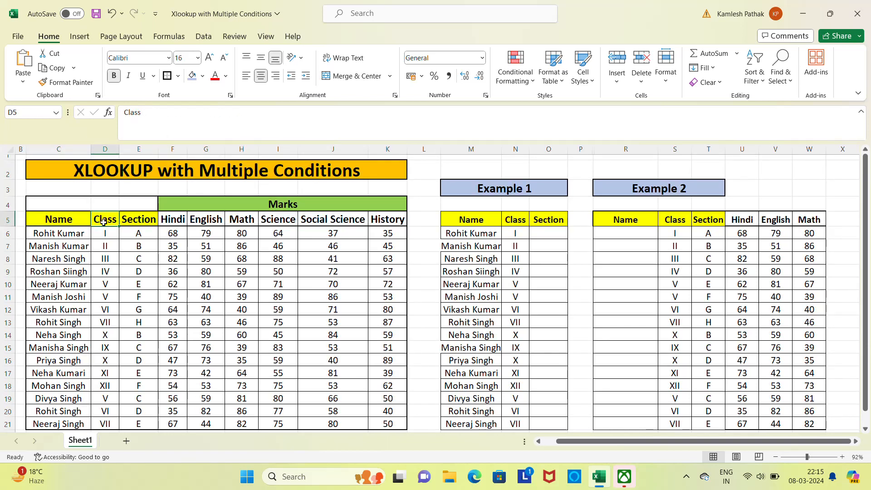
left_click(138, 221)
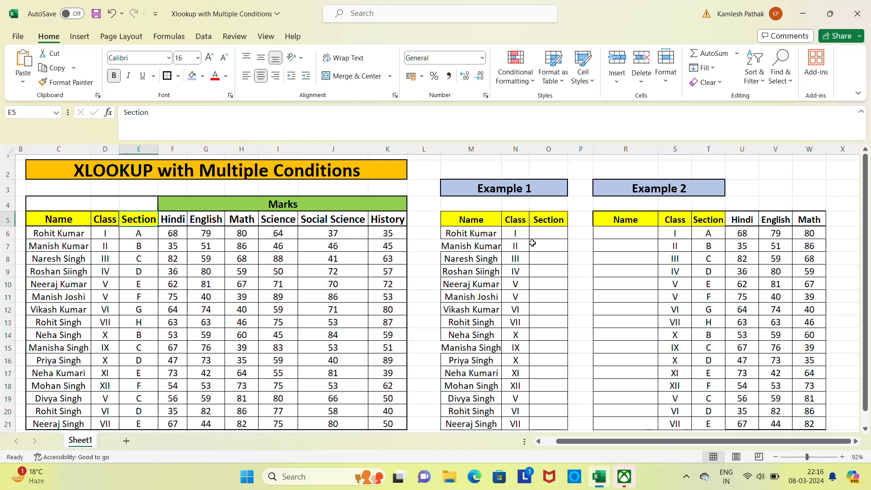
Start an XLOOKUP formula in O6 of Example 1 with the joined name and class M6&N6 as the lookup value.
left_click(554, 233)
type("=")
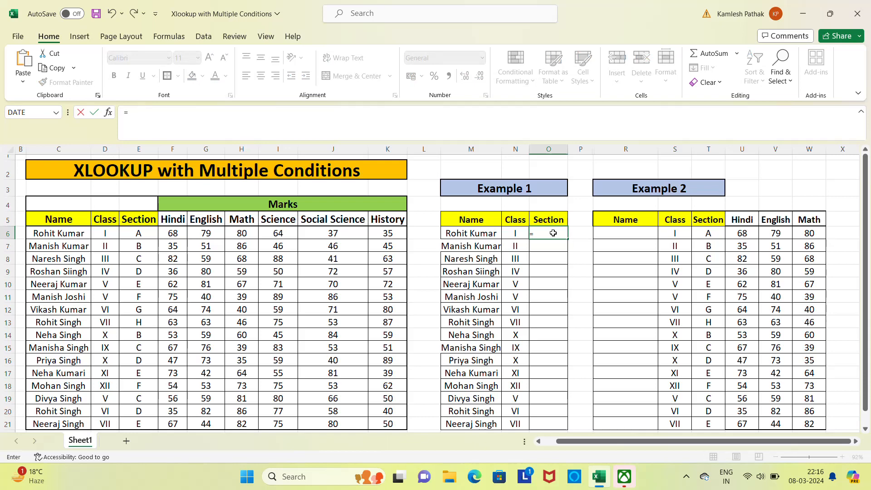
type("xl")
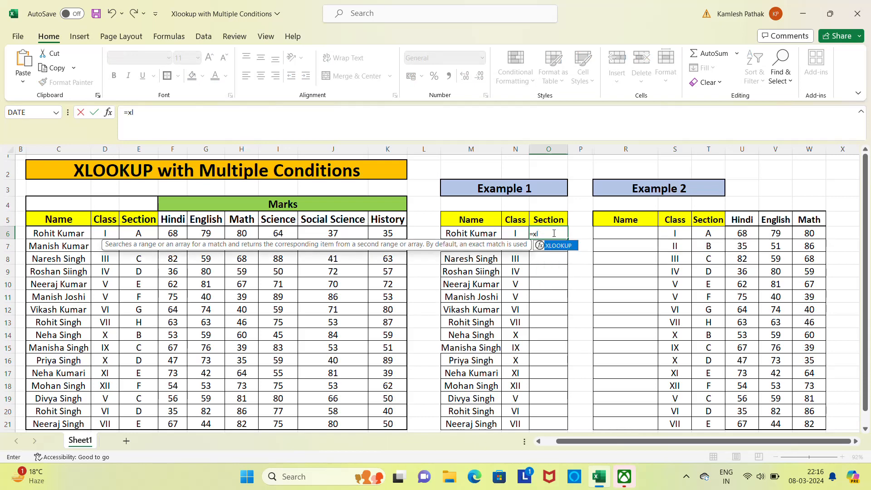
key("Tab")
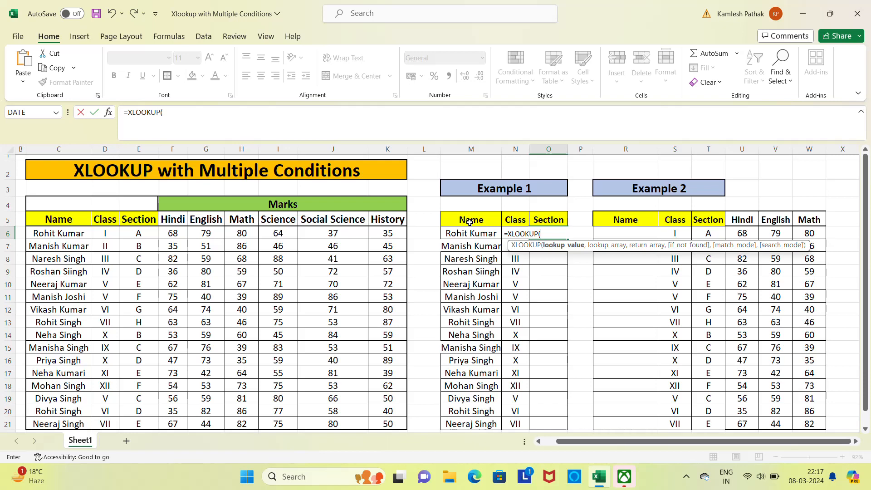
left_click(473, 236)
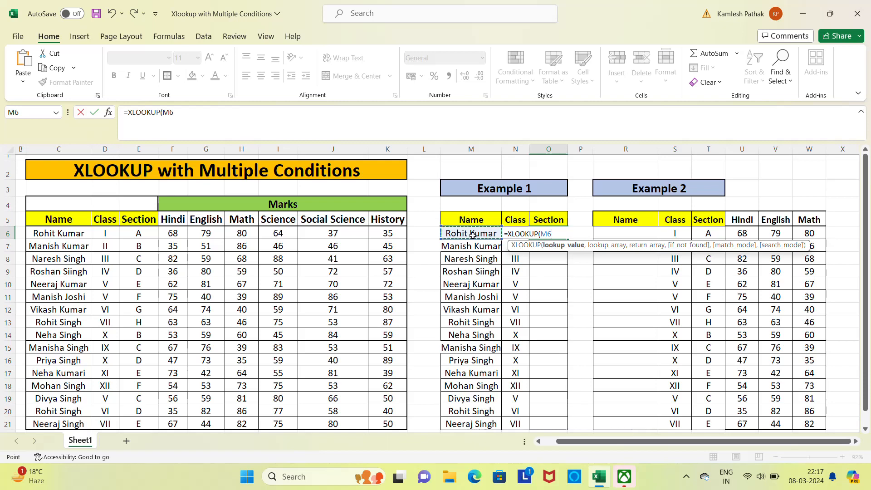
type("&")
left_click(480, 253)
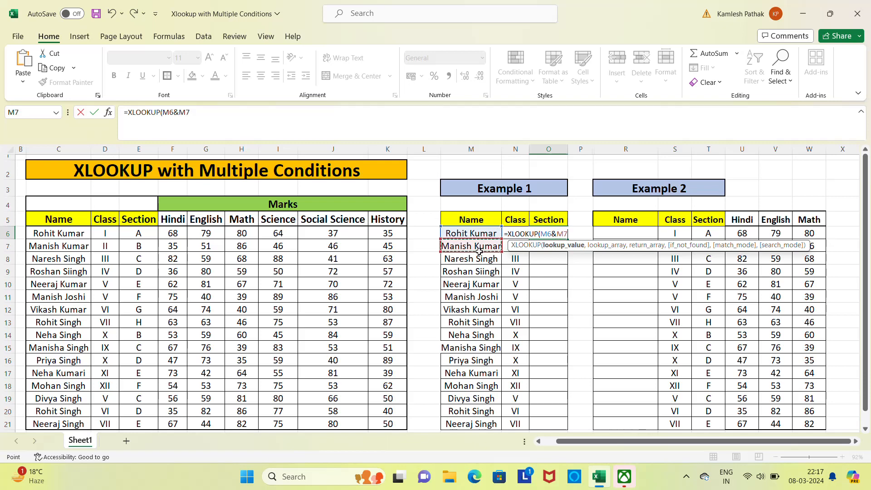
key("Right")
key("Up")
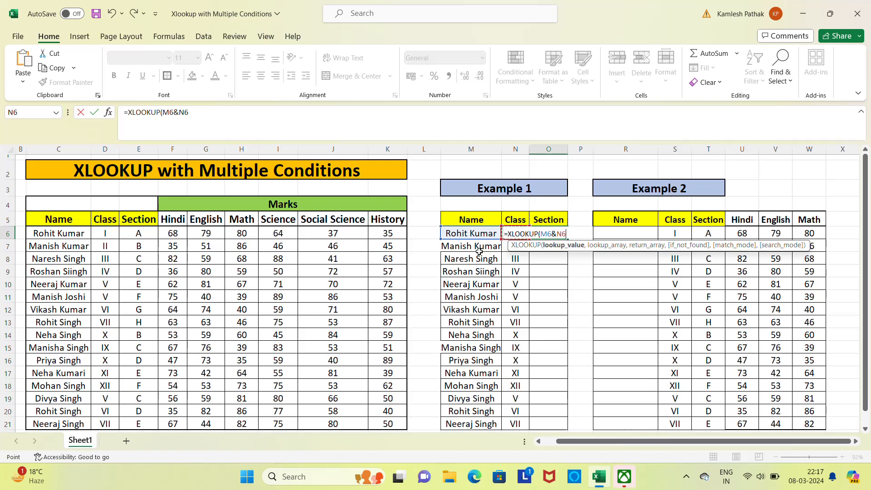
type(",")
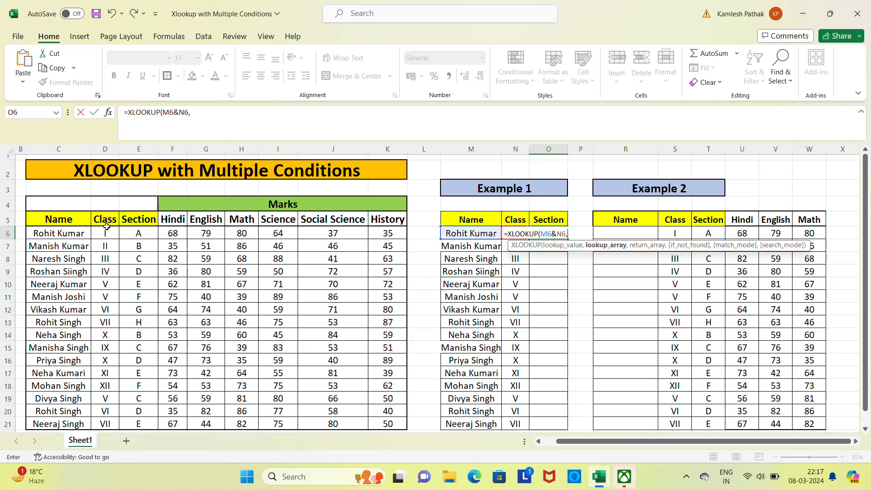
Complete the O6 formula with C6&D6 as lookup array and E6 as return array, and fill it down the Section column to row 21.
left_click(55, 234)
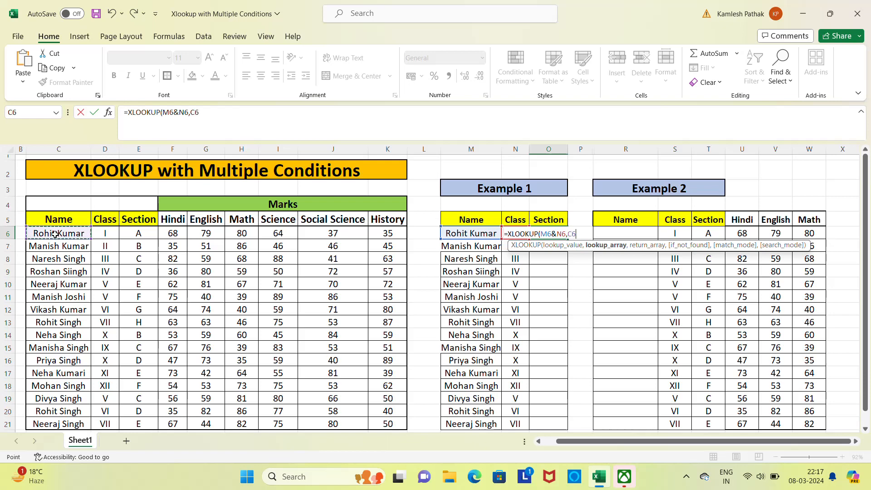
type("&")
left_click(104, 234)
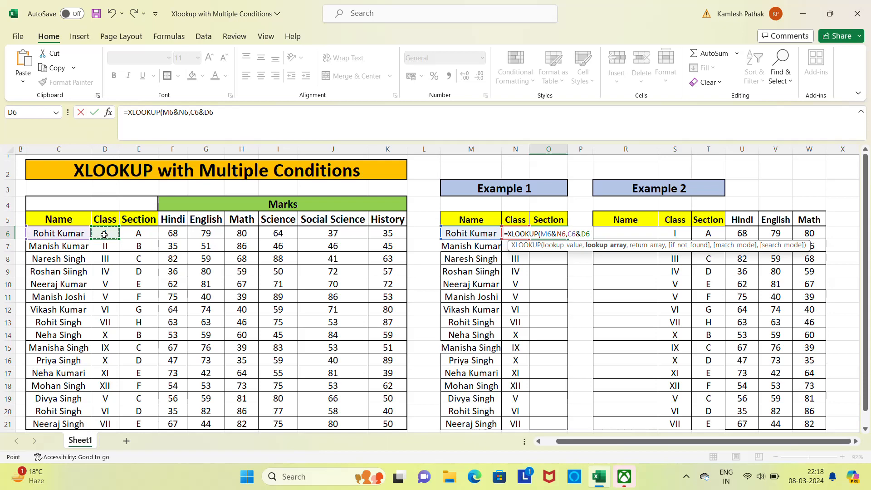
type(",")
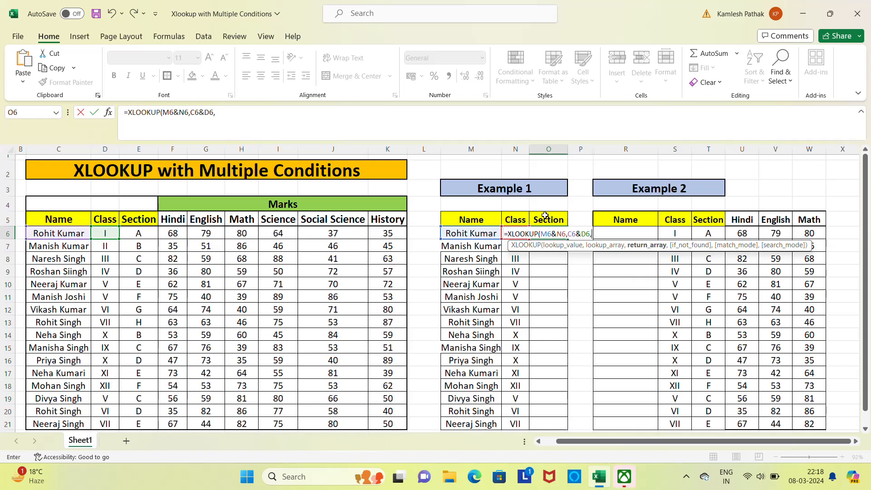
left_click(131, 235)
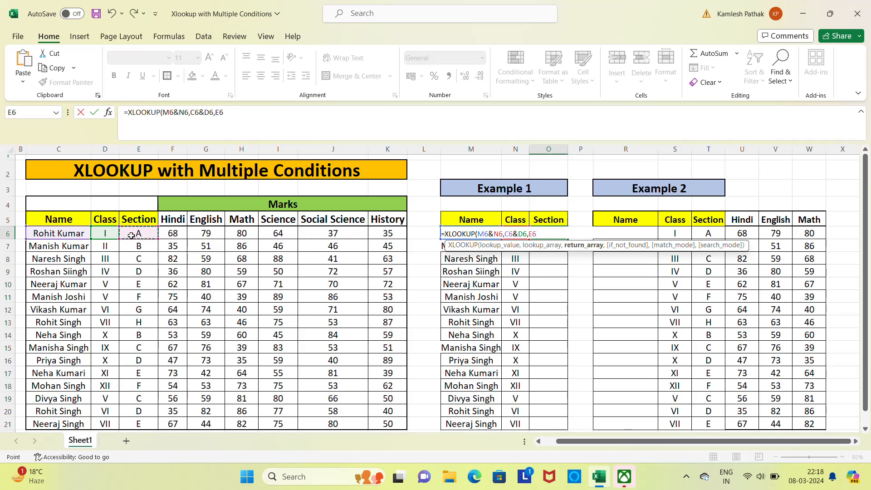
type(")")
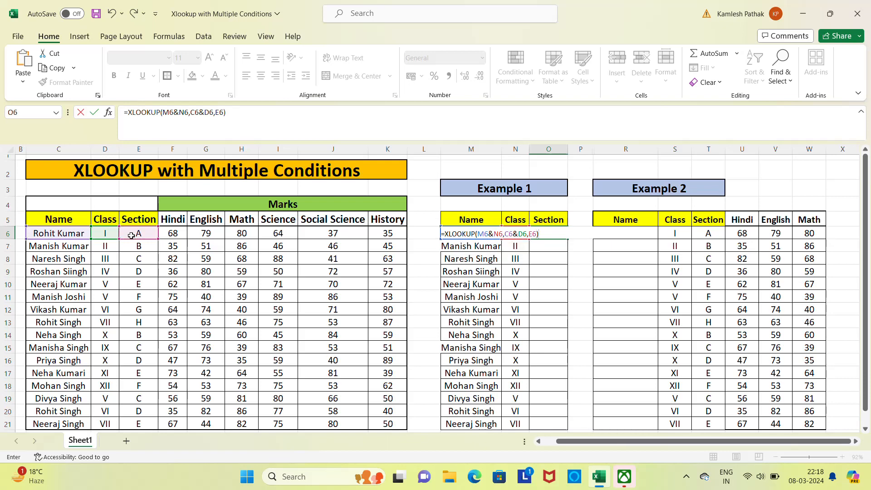
key("Return")
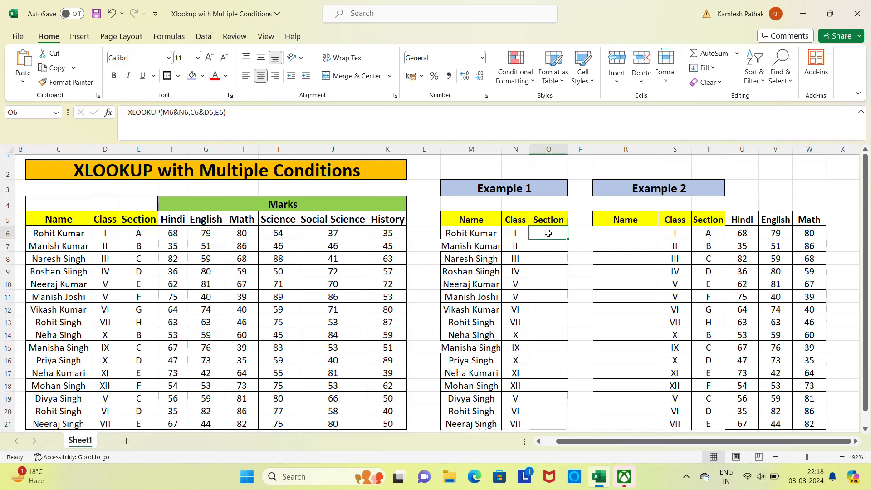
double_click(568, 241)
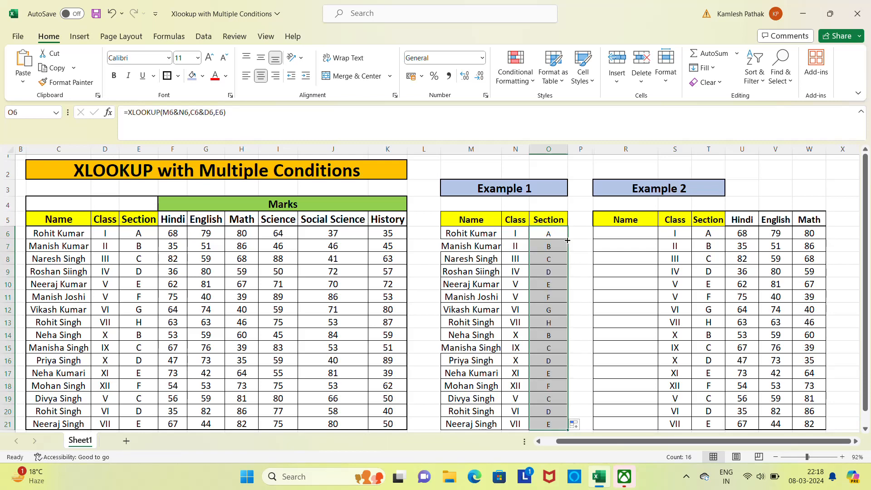
Review the Example 1 table from its first to its last row, comparing the Class and Section columns.
left_click(519, 234)
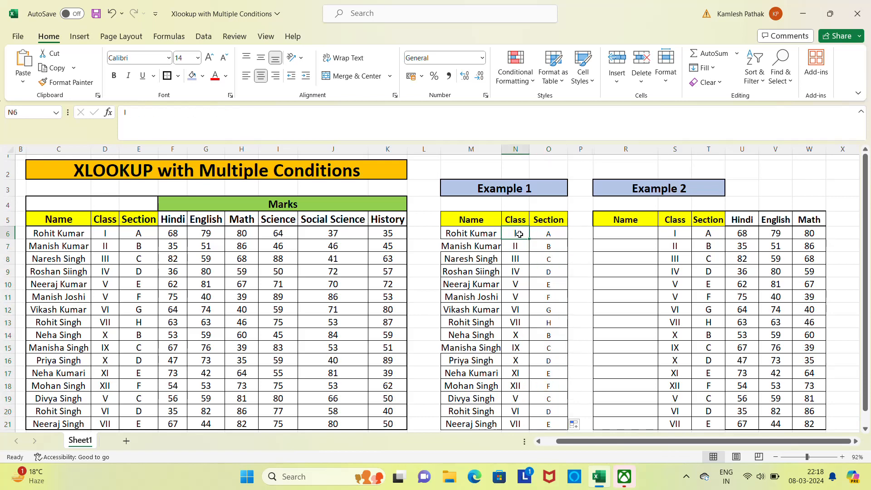
key("Right")
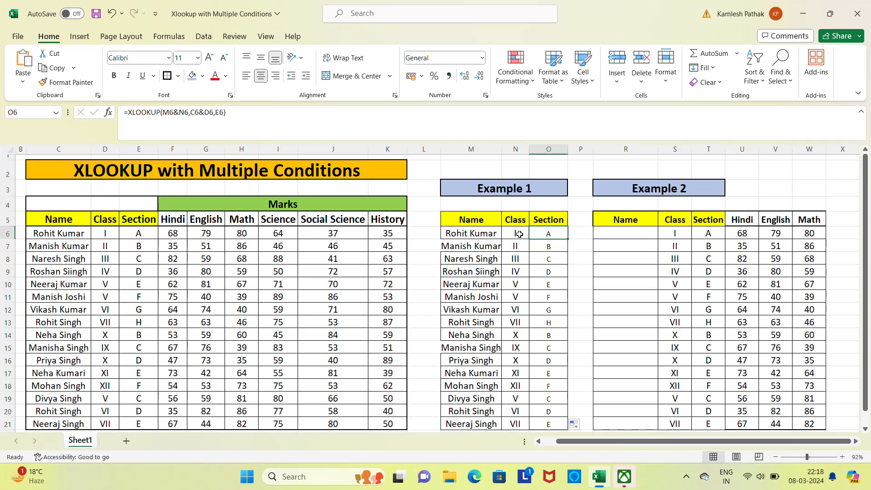
key("Right")
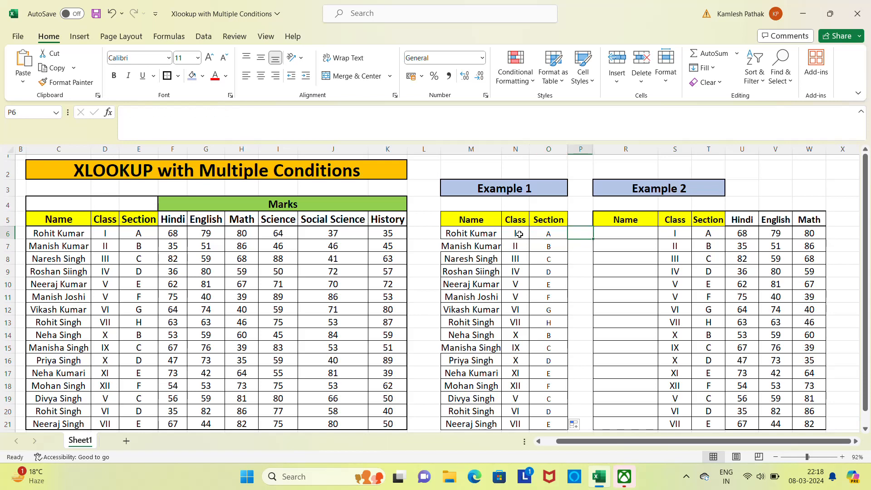
key("Left")
key("Left")
key("ctrl+Down")
key("Down")
key("Up")
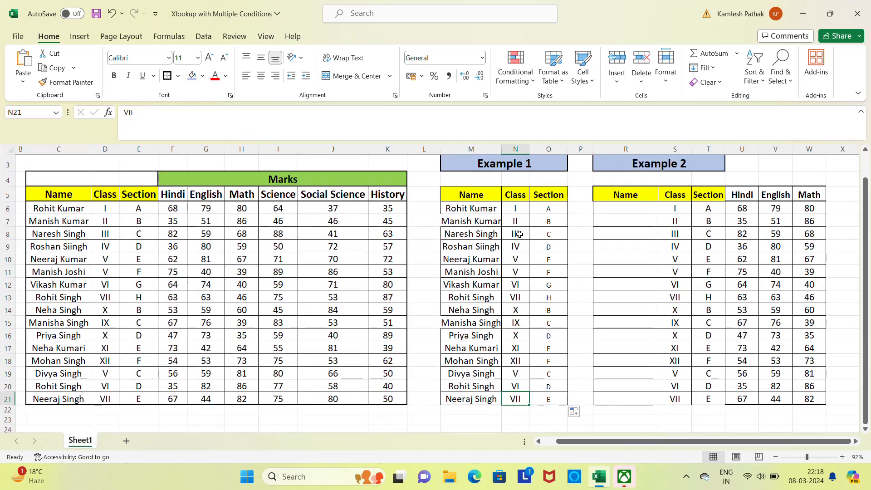
key("ctrl+Up")
key("Down")
Examine the Example 2 table and its Class, Section, Hindi, English and Math headers as possible lookup conditions.
key("Right")
key("Right")
key("Right")
key("Right")
key("Right")
key("Right")
key("Right")
key("Right")
key("Right")
key("Right")
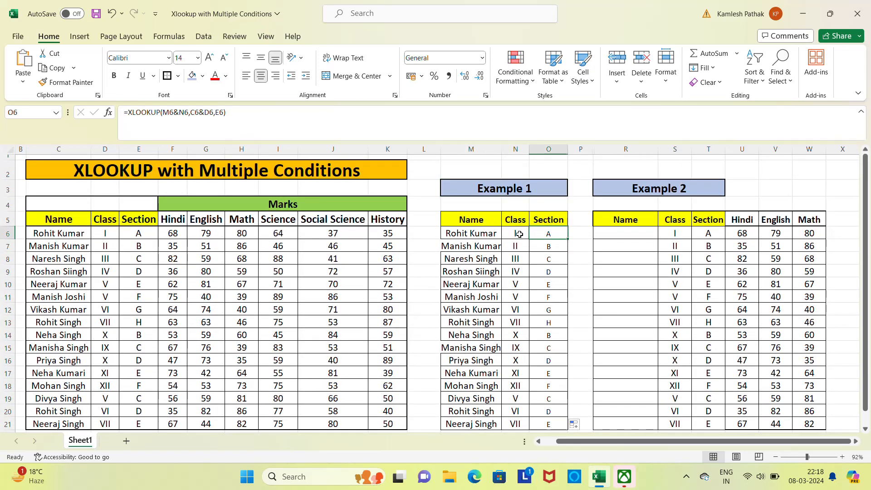
key("Left")
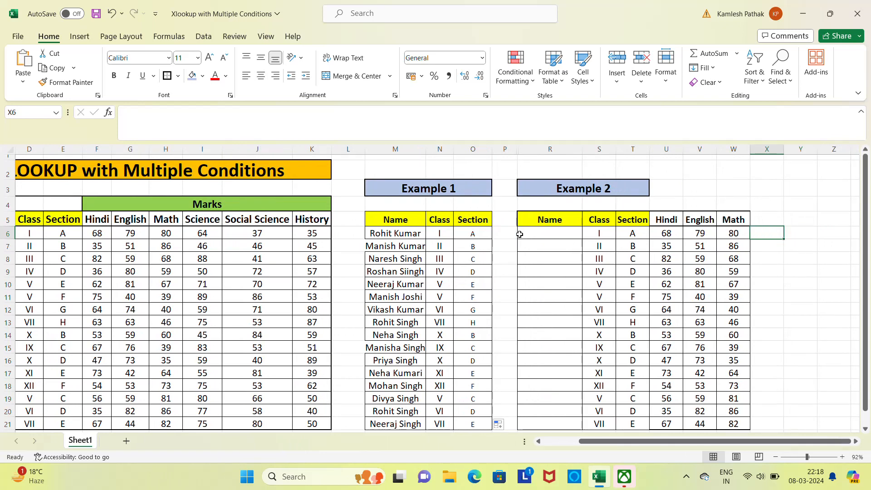
key("Left")
key("Left")
key("Up")
key("Right")
key("Left")
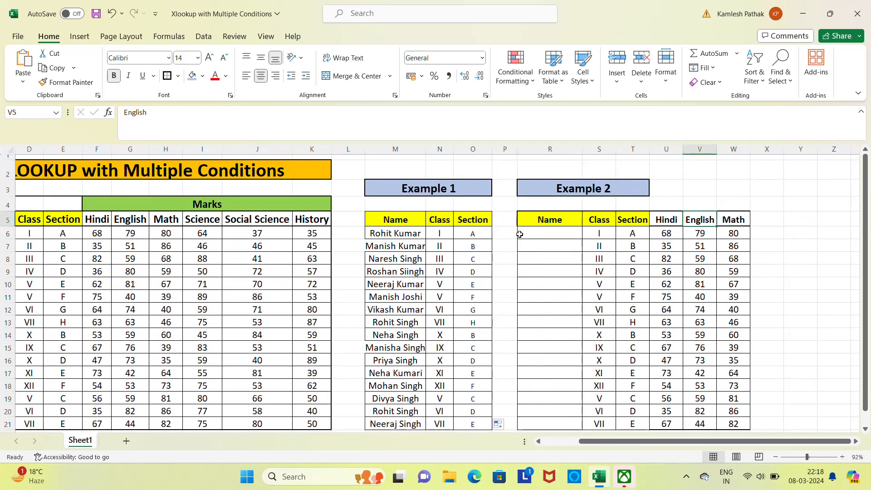
key("Left")
key("Left")
key("Left")
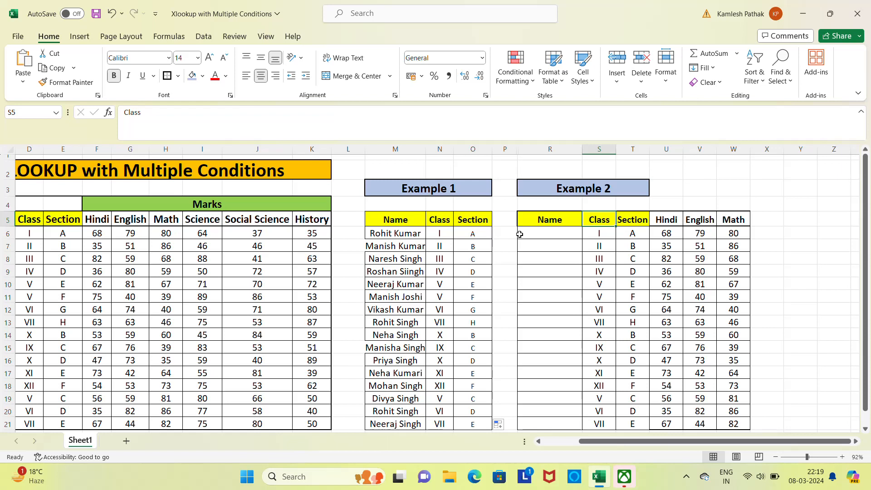
key("Right")
key("Right")
key("Right")
key("Right")
key("Left")
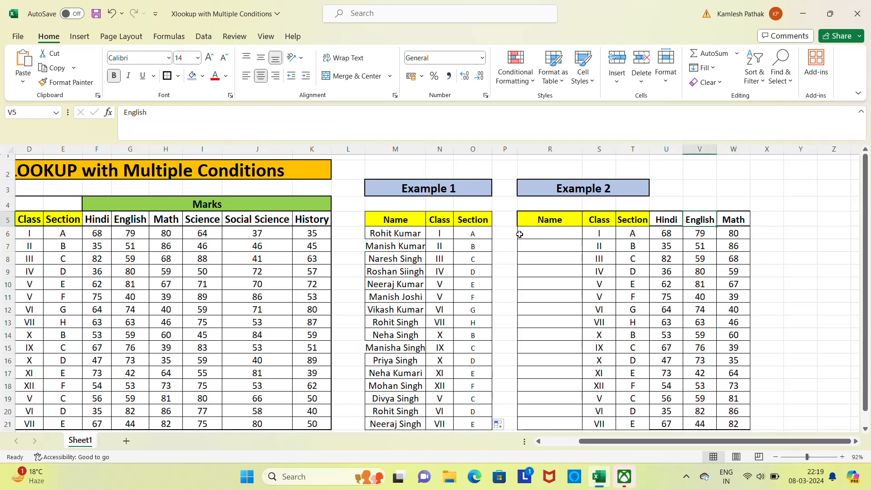
Start an XLOOKUP formula in R6 of Example 2 with the joined Math, English and Hindi marks W6&V6&U6 as lookup value.
key("Left")
key("Left")
key("Left")
key("Left")
key("Down")
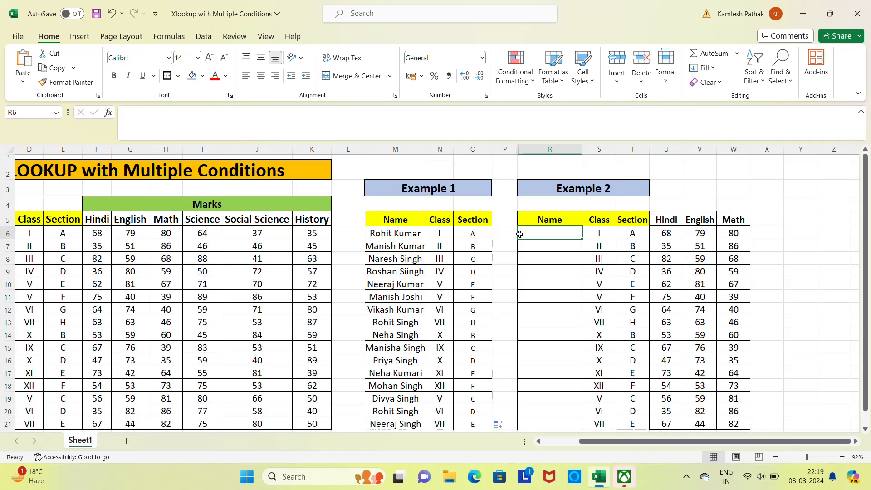
type("=")
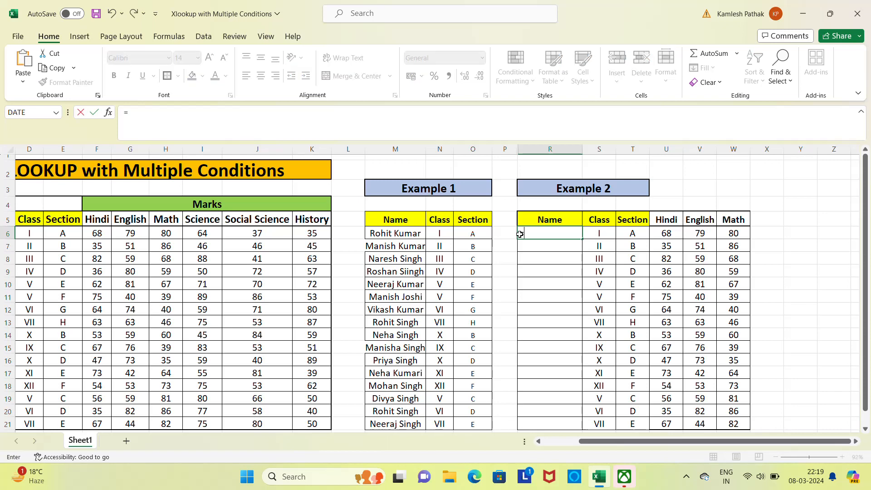
type("xl")
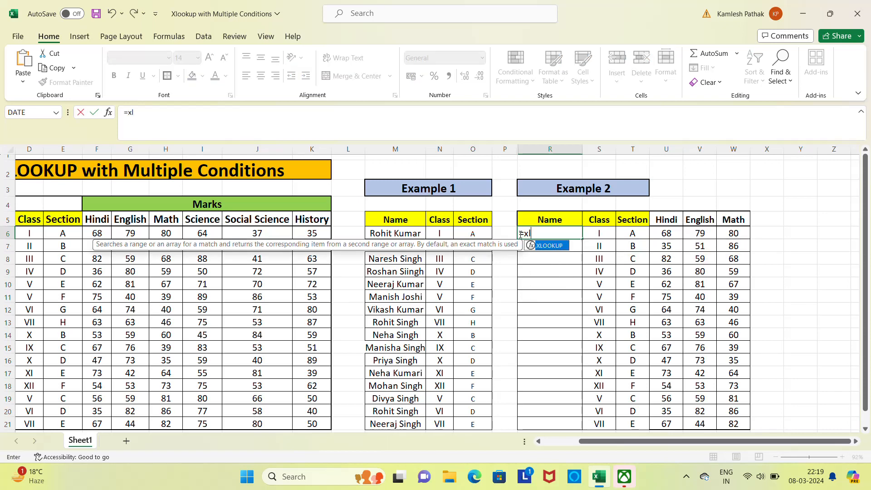
key("Tab")
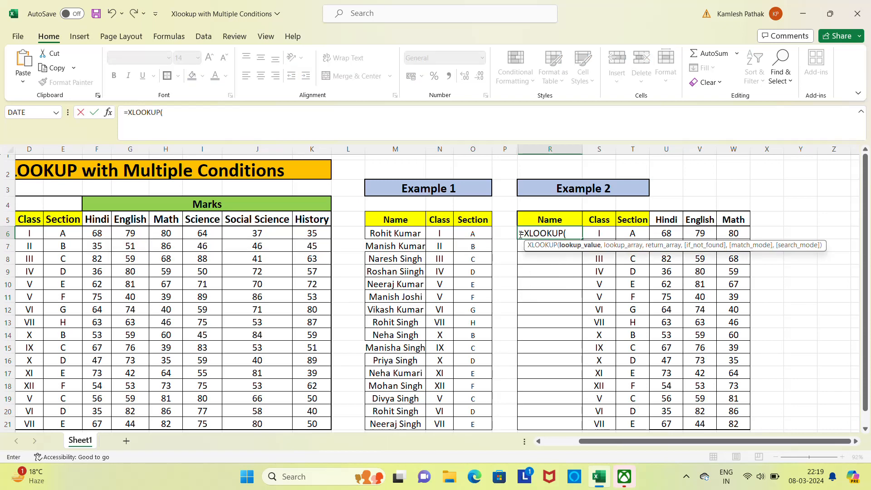
left_click(727, 236)
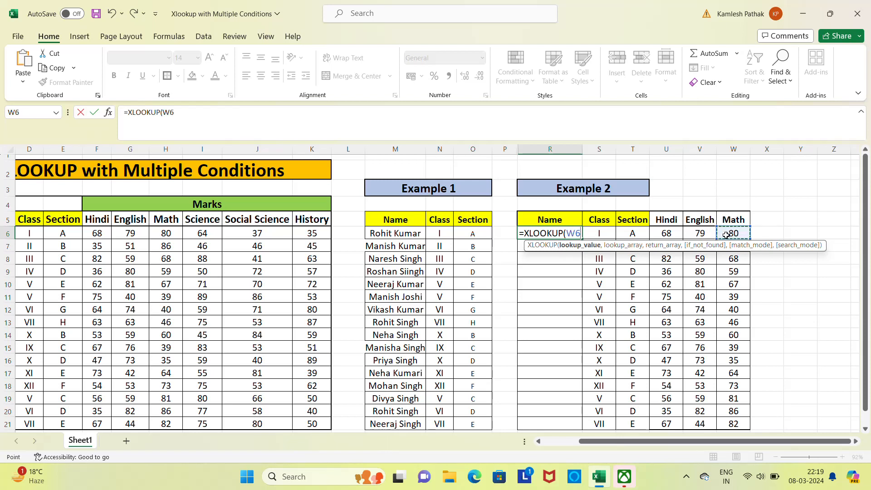
type("&")
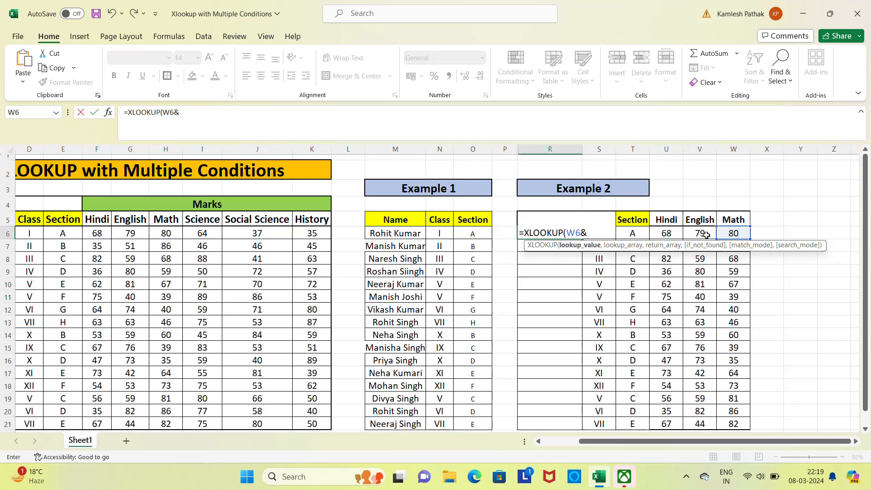
left_click(705, 235)
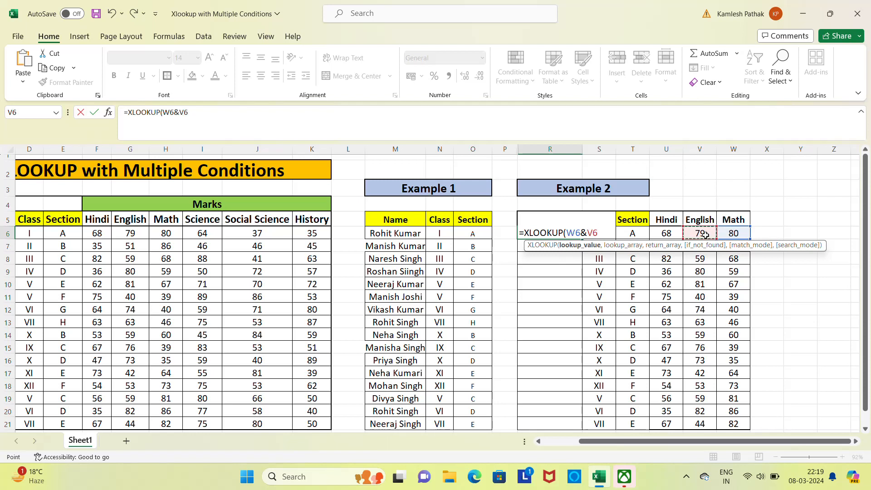
type("&")
left_click(667, 236)
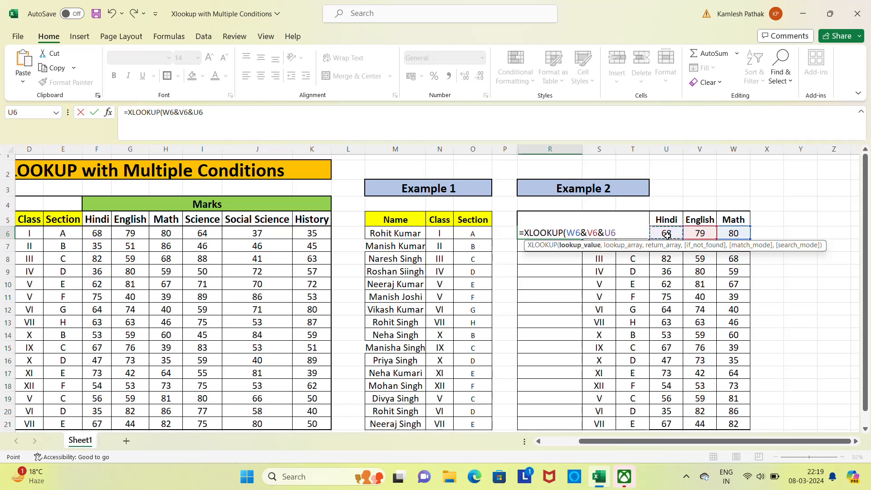
Extend the lookup value in R6 with the section T6 and the class S6, completing the first argument.
type("&")
left_click(641, 262)
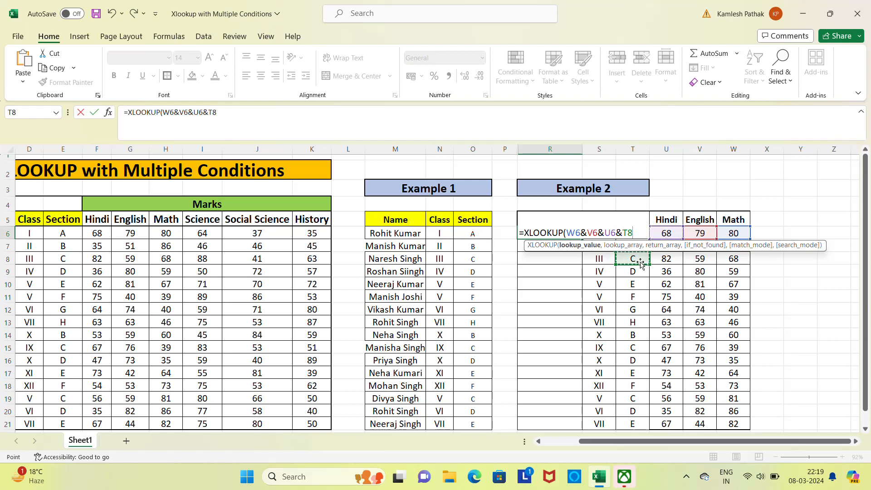
key("Up")
key("Up")
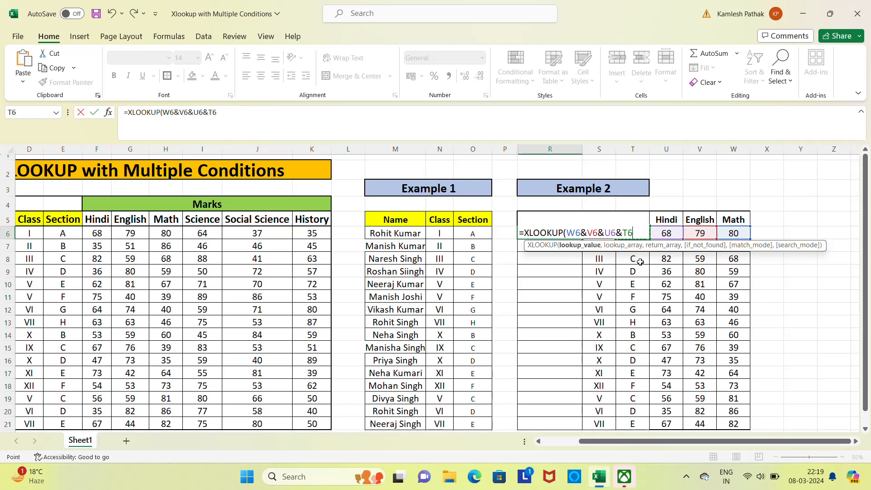
type("&")
left_click(602, 252)
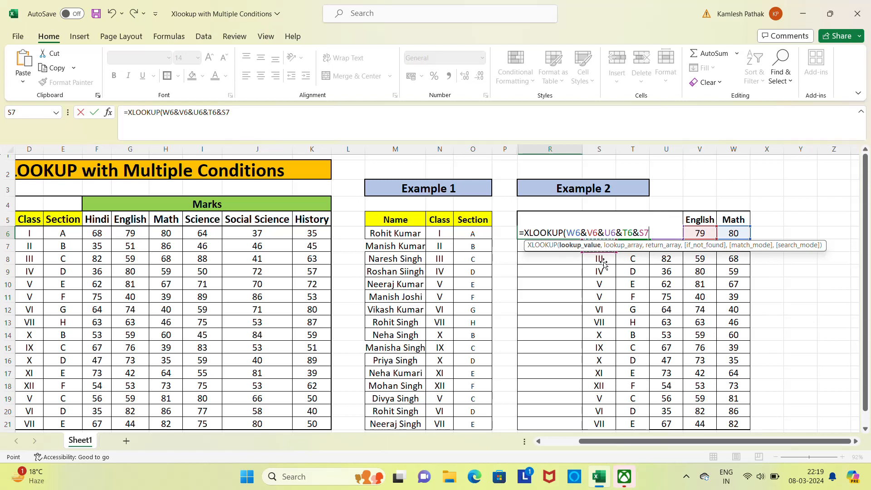
key("Up")
type(",")
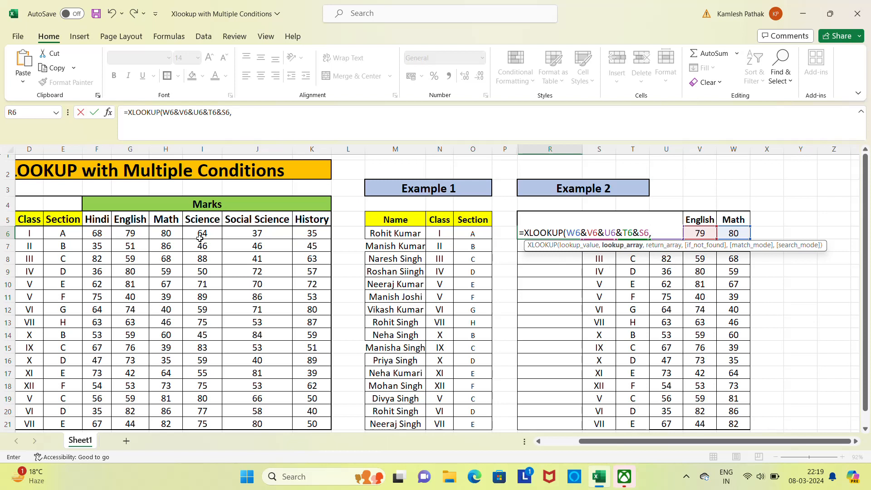
Enter H6&G6&F6&E6&D6 from the source table as the lookup array of the R6 formula.
left_click(161, 233)
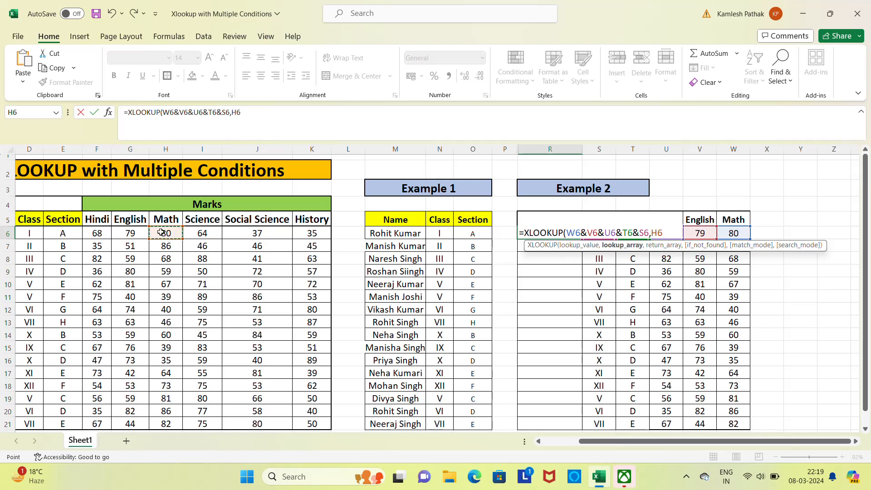
type("&")
left_click(127, 233)
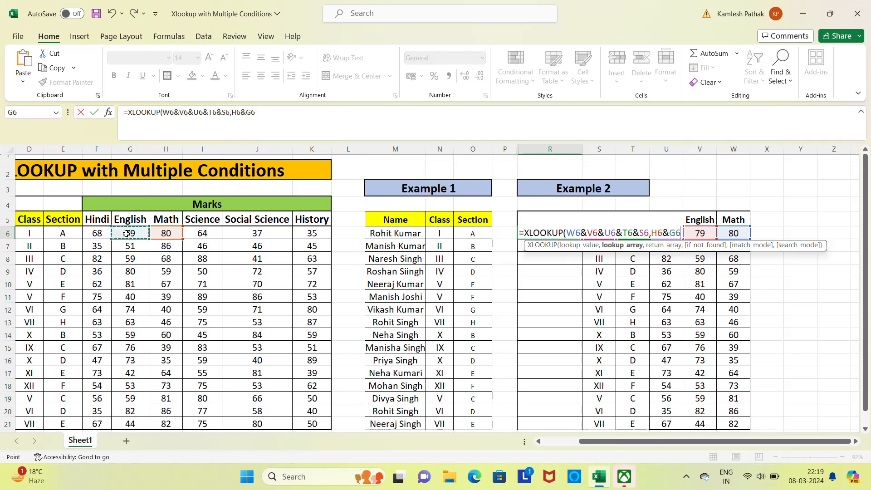
type("&")
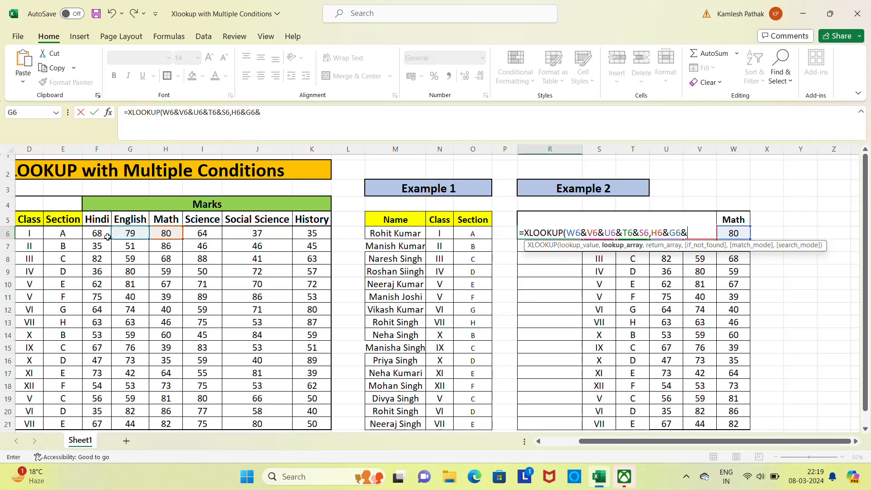
left_click(90, 234)
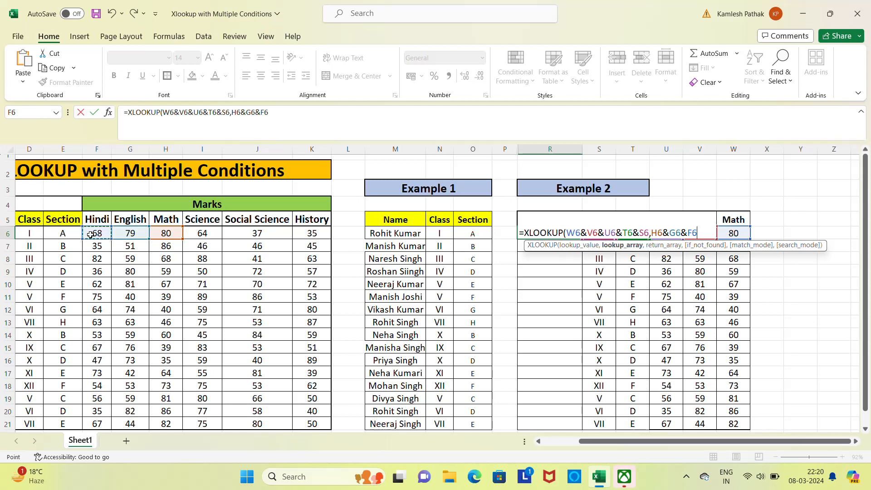
type("&")
left_click(64, 234)
type("&")
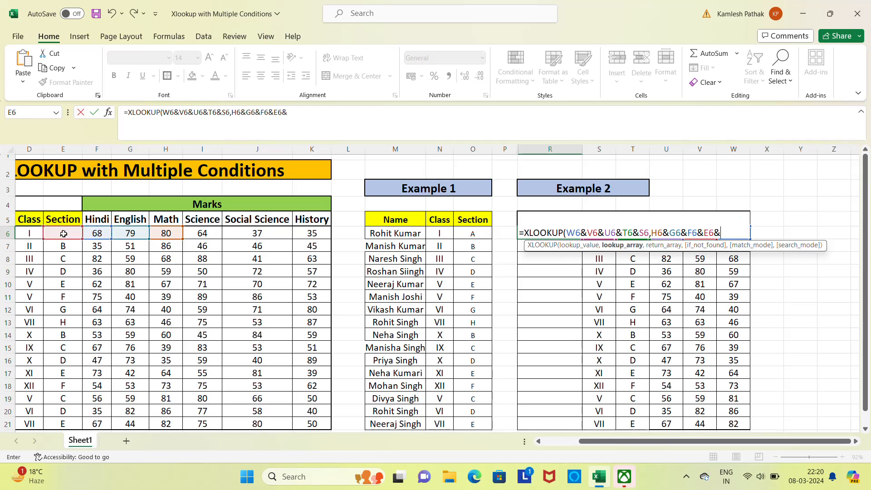
left_click(31, 235)
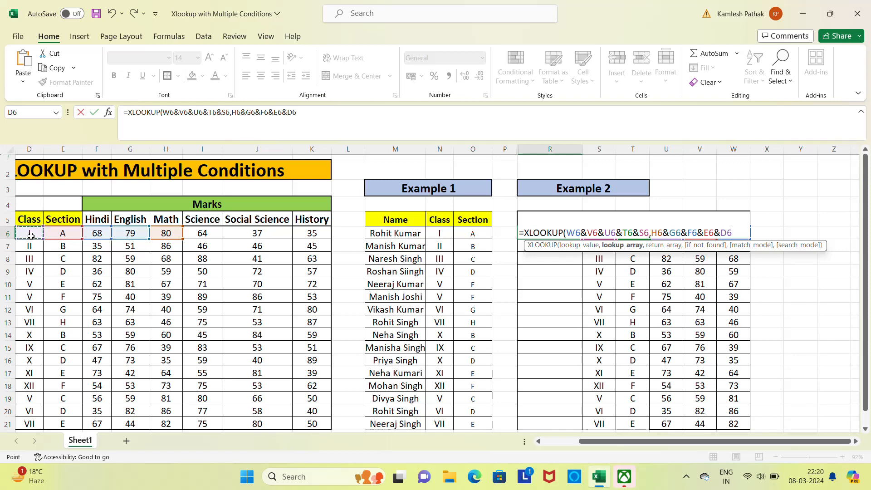
type(",")
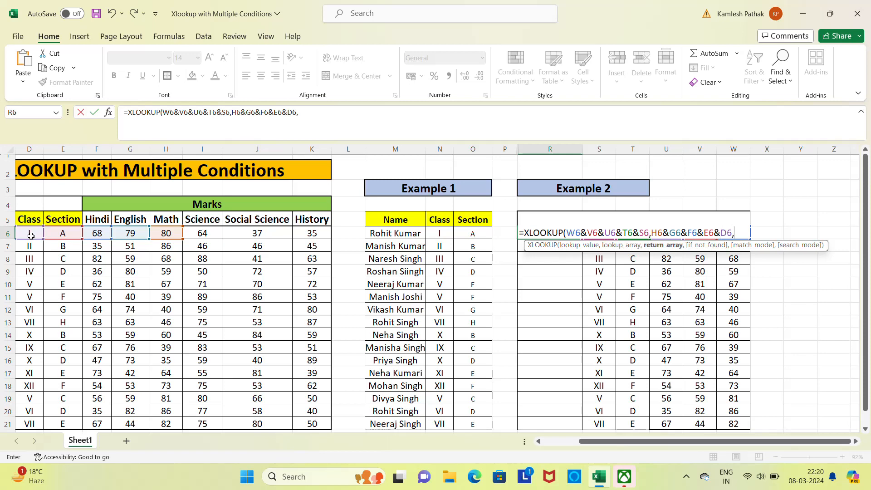
Complete the R6 formula with C6 as return array and fill it down the Name column to row 21.
left_click_drag(618, 443, 589, 445)
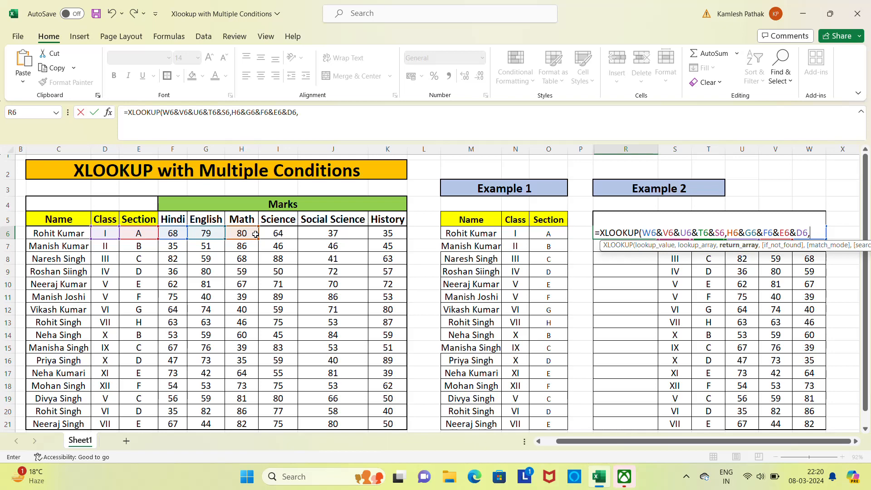
left_click(72, 235)
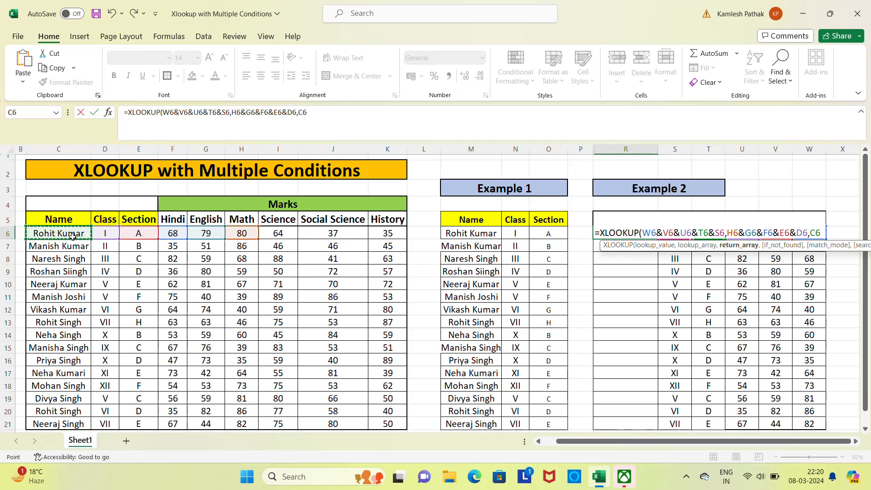
key("Return")
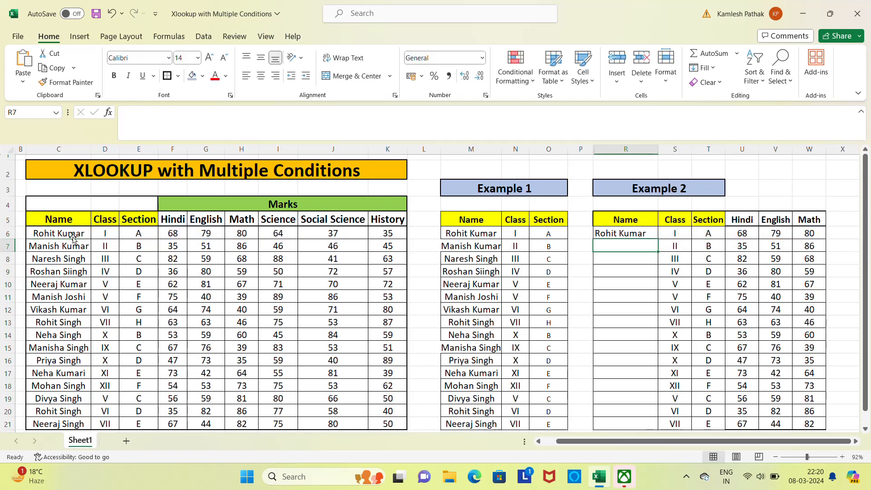
left_click(624, 232)
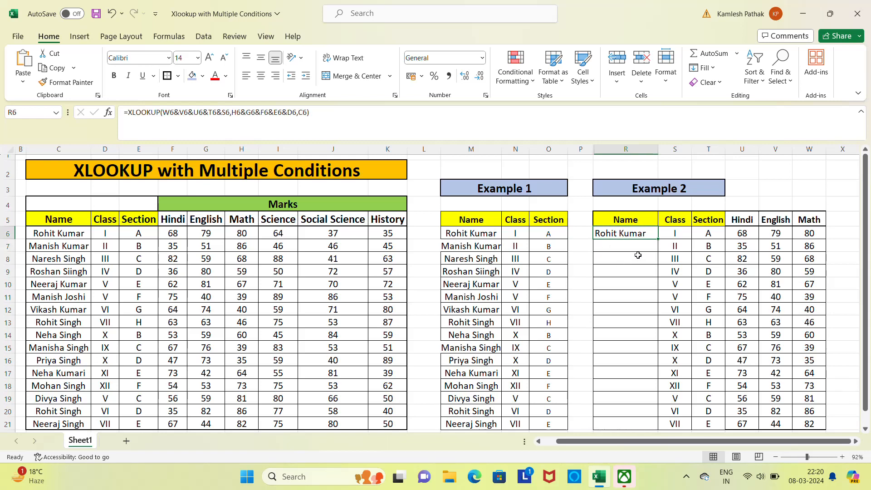
double_click(657, 241)
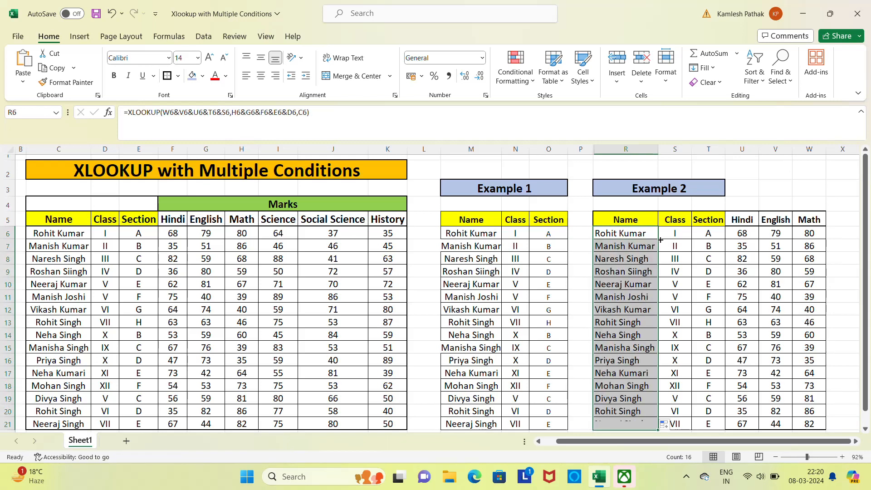
Center the names in R6:R21 of Example 2 horizontally.
left_click(632, 281)
key("Up")
key("Up")
key("Up")
key("Up")
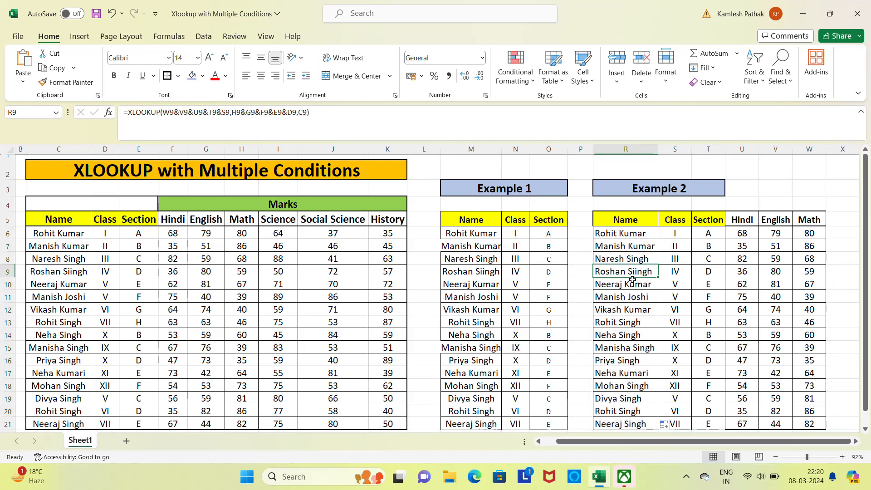
key("ctrl+shift+Down")
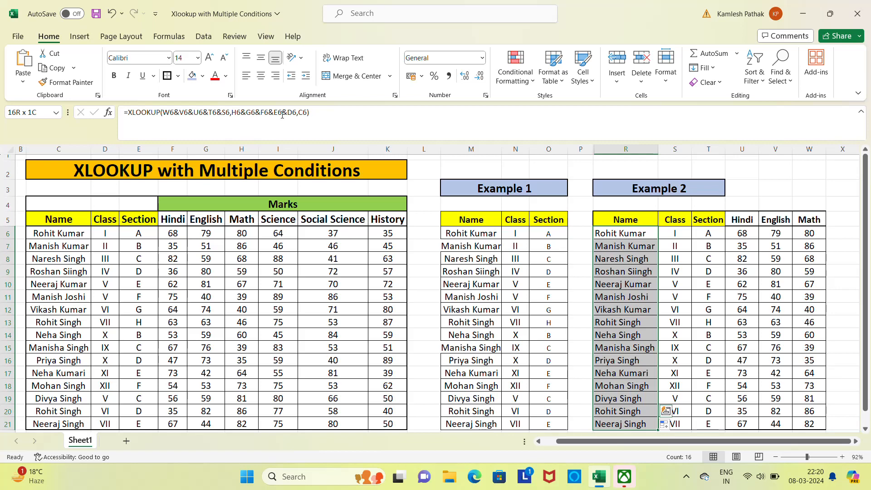
left_click(262, 77)
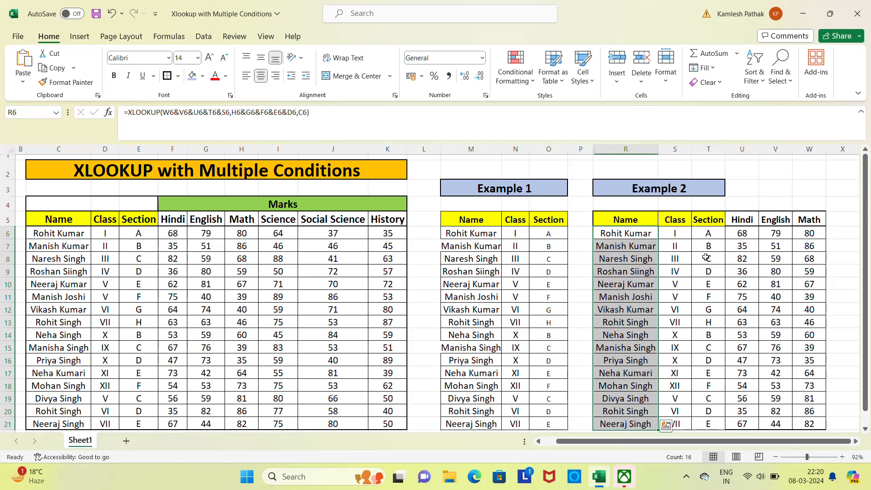
Look across the headers and first row of the source table, comparing them with the Example 1 and Example 2 tables.
left_click(677, 234)
key("Up")
key("Left")
key("Left")
key("Left")
key("Left")
key("Left")
key("Left")
key("Left")
key("Left")
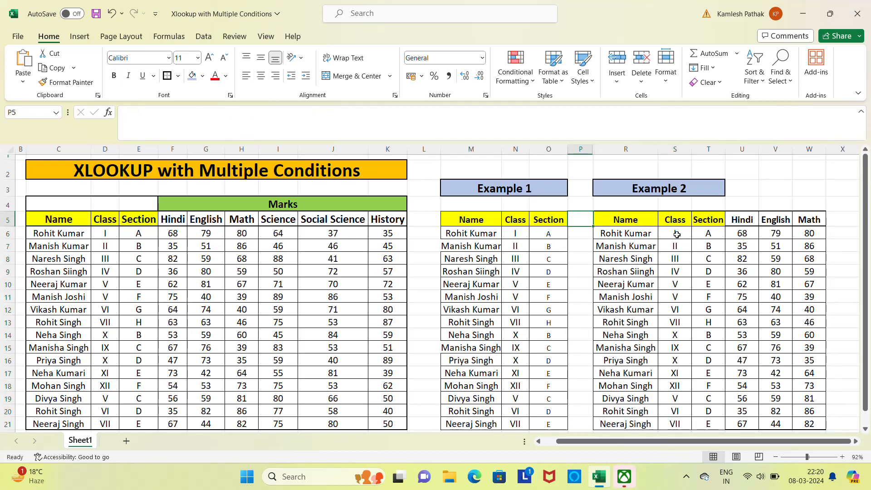
key("Left")
key("Left")
key("Left")
key("Left")
key("Left")
key("Left")
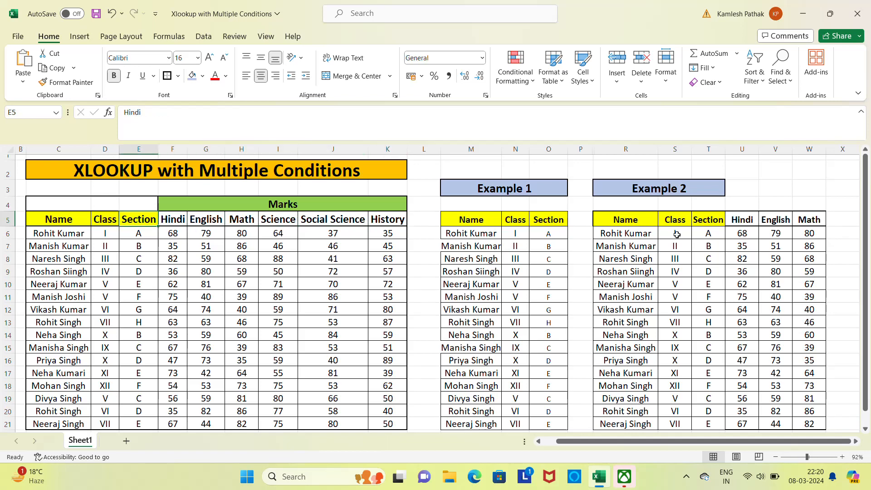
key("Down")
key("Down")
key("Up")
key("Left")
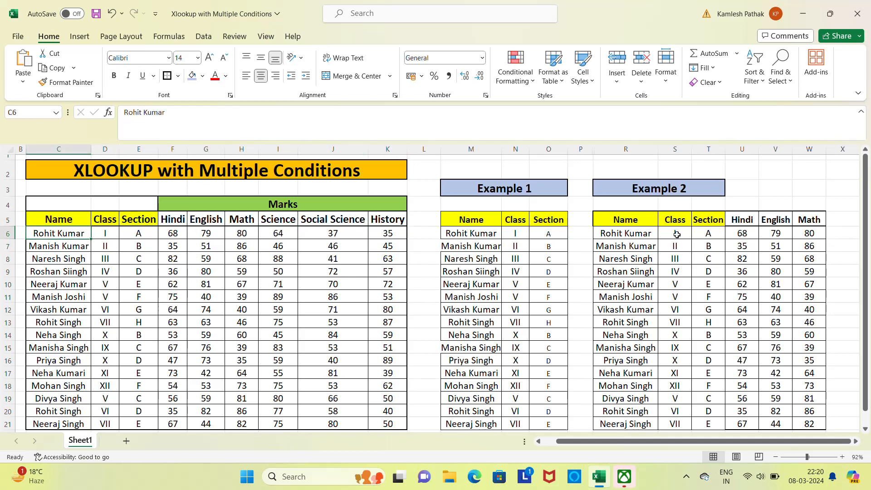
key("Right")
key("Right")
key("Right")
key("Right")
key("Right")
key("Right")
key("Right")
key("Right")
key("Right")
key("Right")
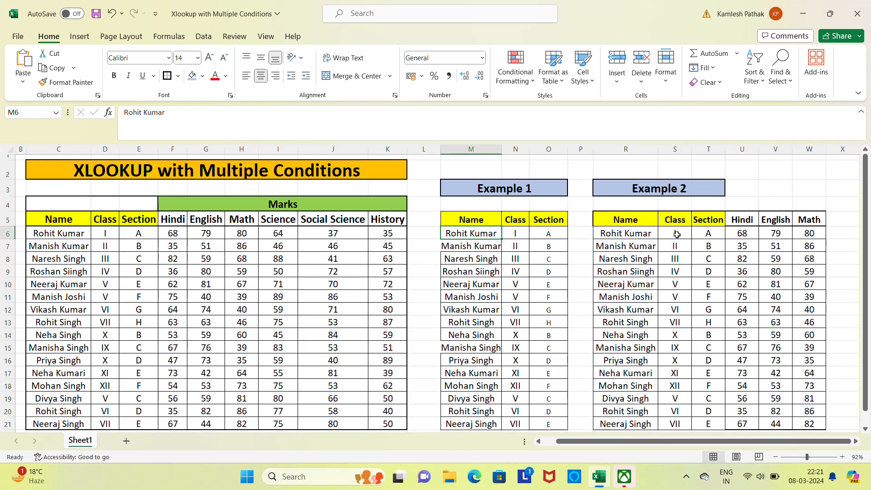
Review the first-row name, class and Section formula in Example 1, and the Name formula in R7 of Example 2.
left_click(521, 238)
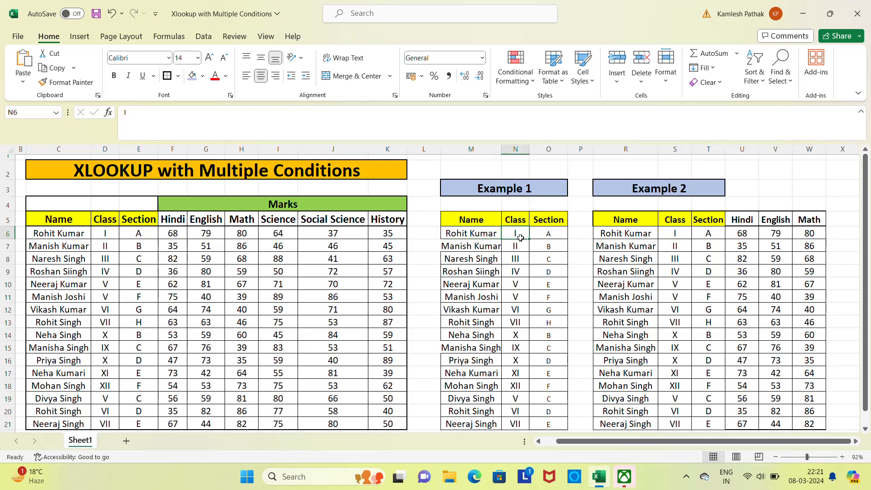
left_click(486, 237)
left_click(513, 236)
left_click(543, 236)
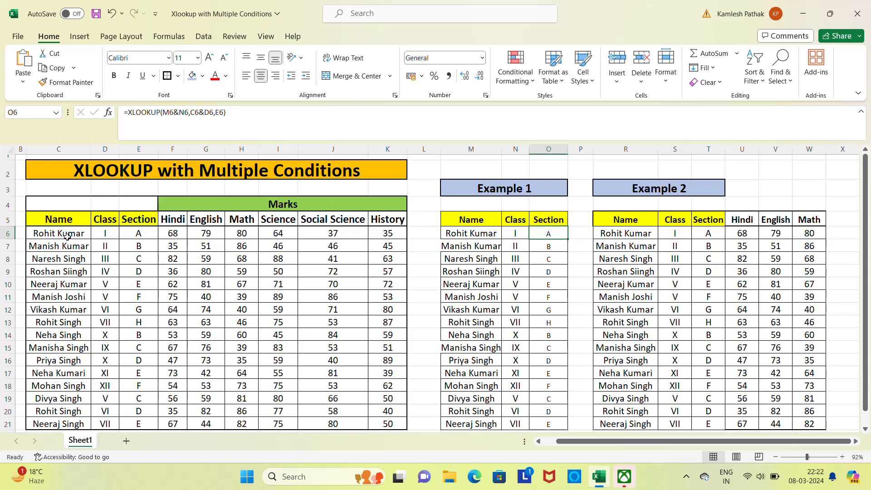
left_click(638, 241)
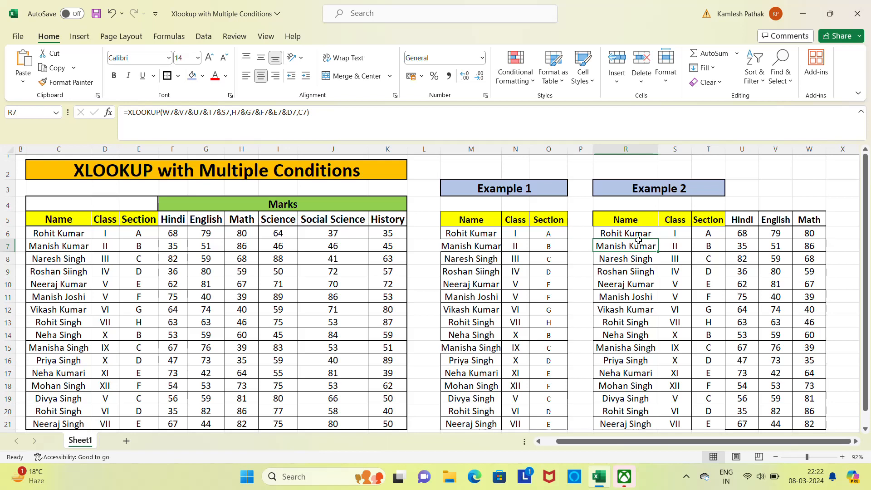
left_click(685, 478)
left_click(730, 414)
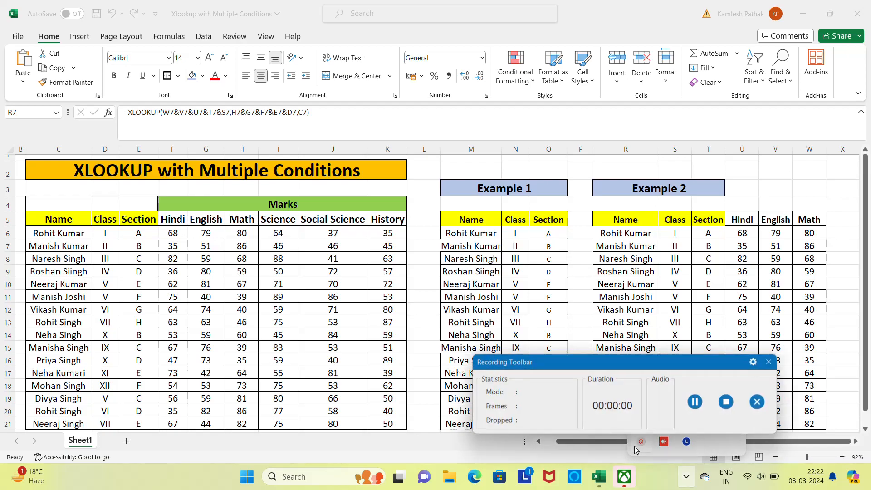